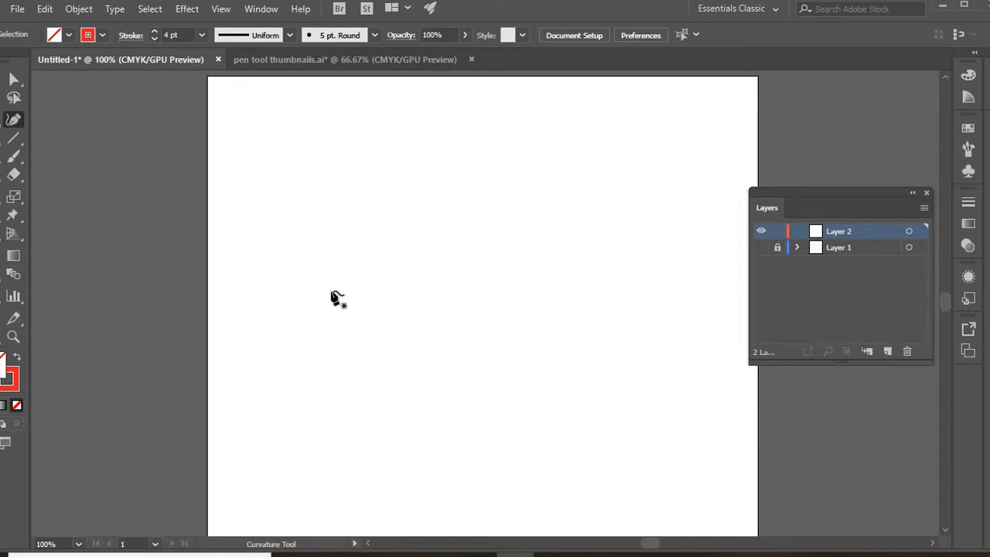
Step: Draw a large closed freeform shape with smooth curves across the upper artboard using the Curvature tool
click(291, 285)
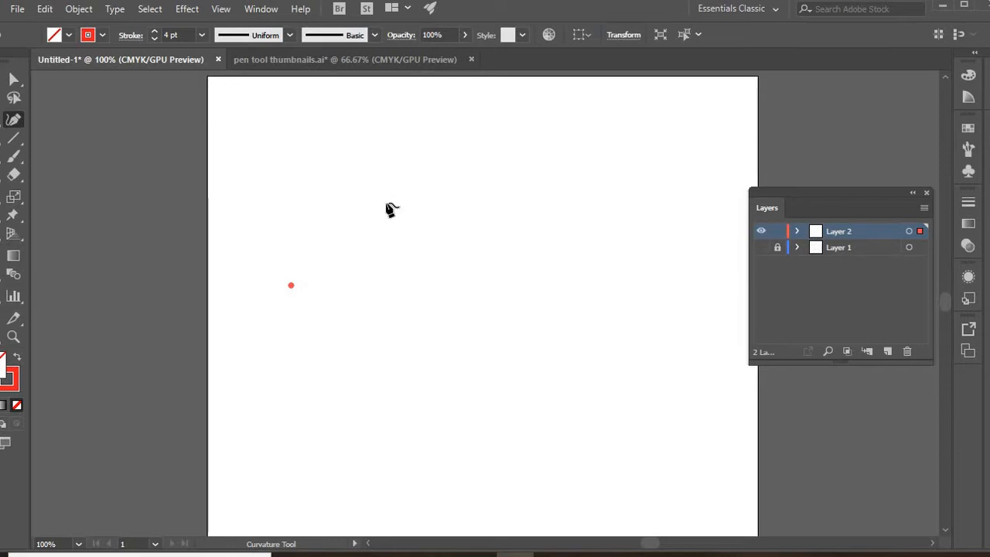
click(386, 203)
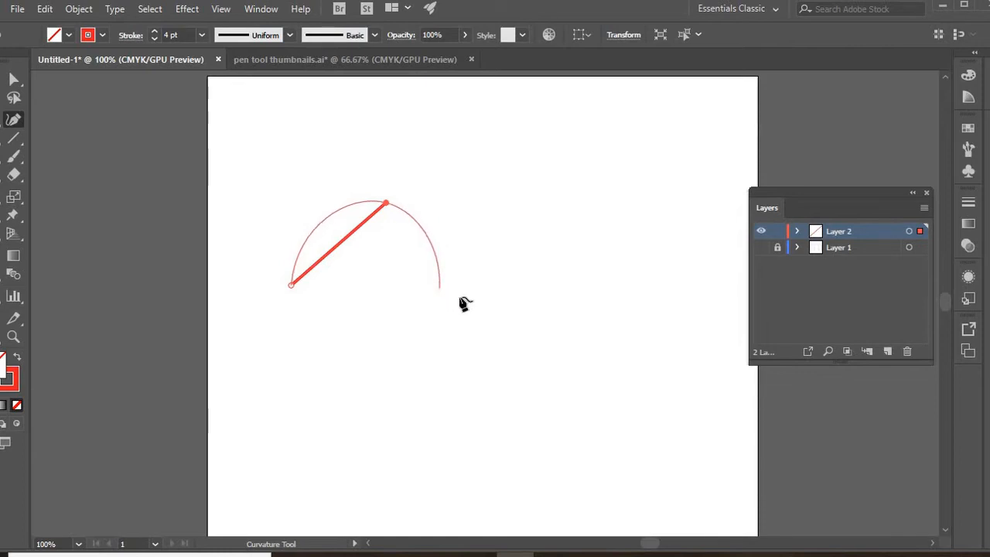
click(439, 287)
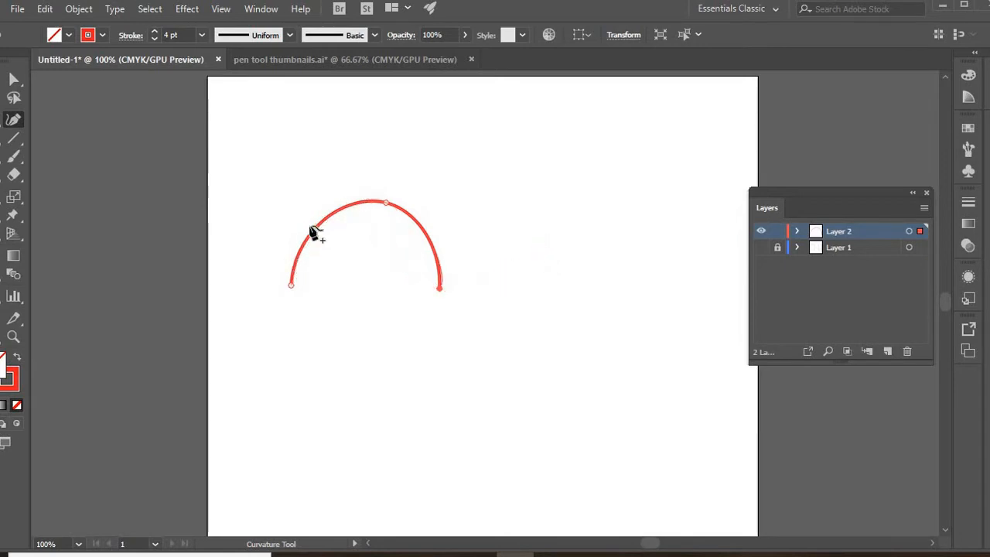
click(595, 236)
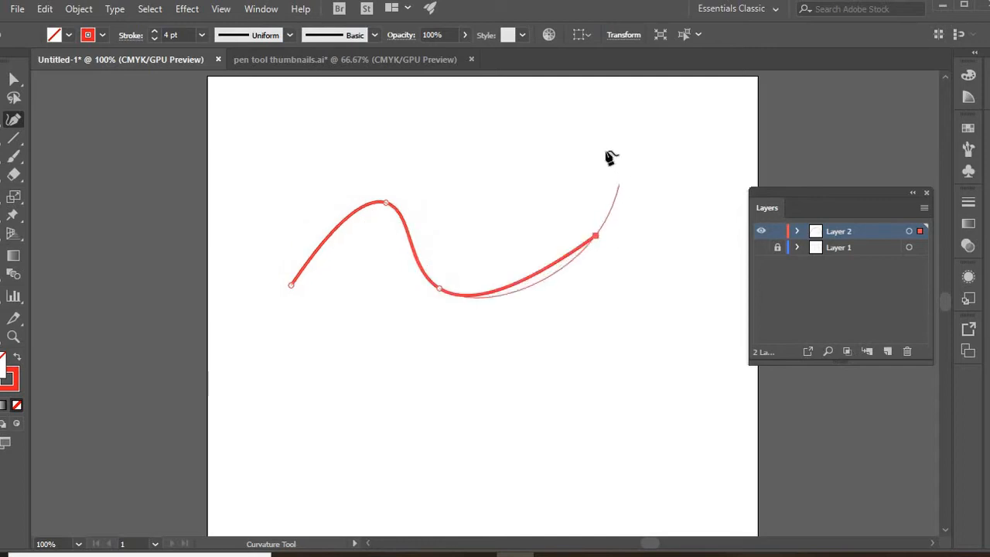
click(546, 132)
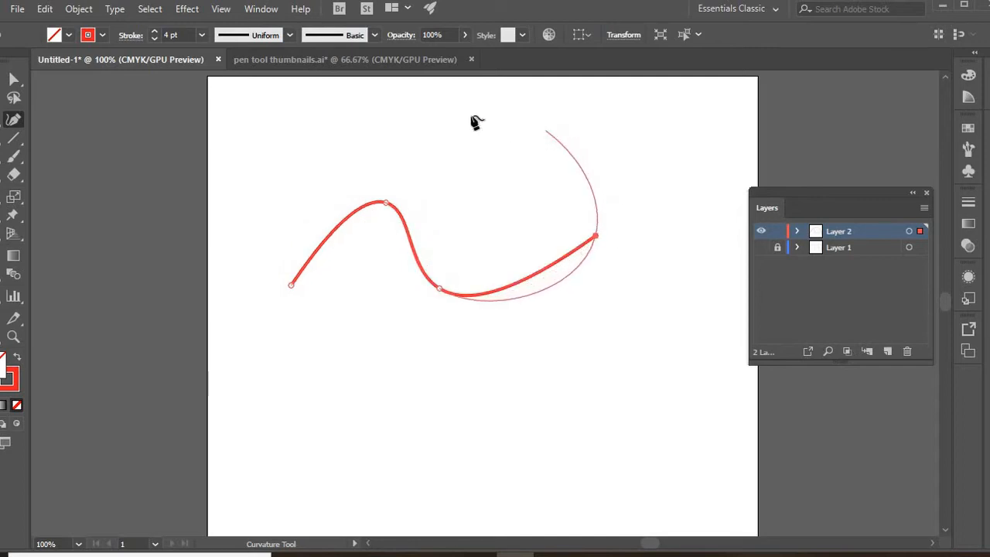
click(356, 115)
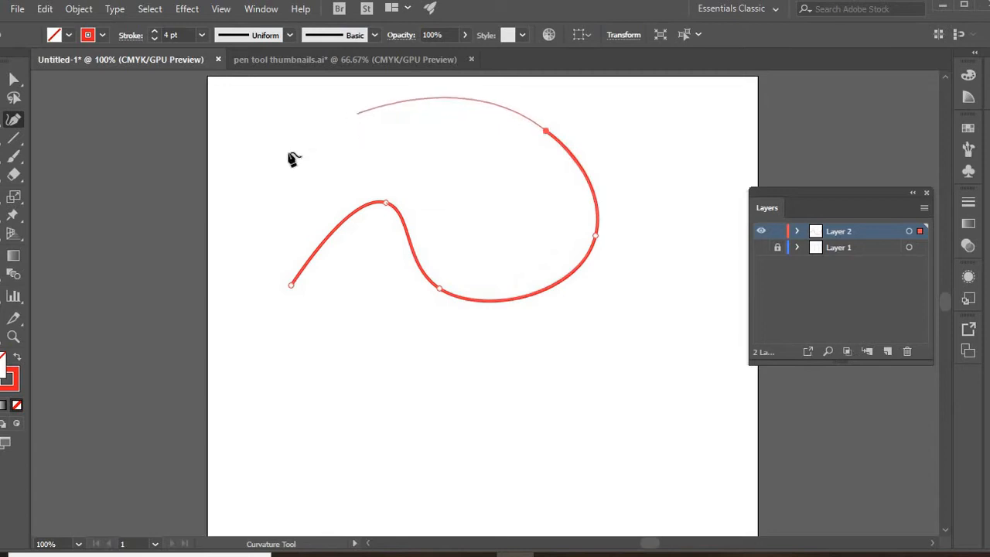
click(229, 226)
click(221, 355)
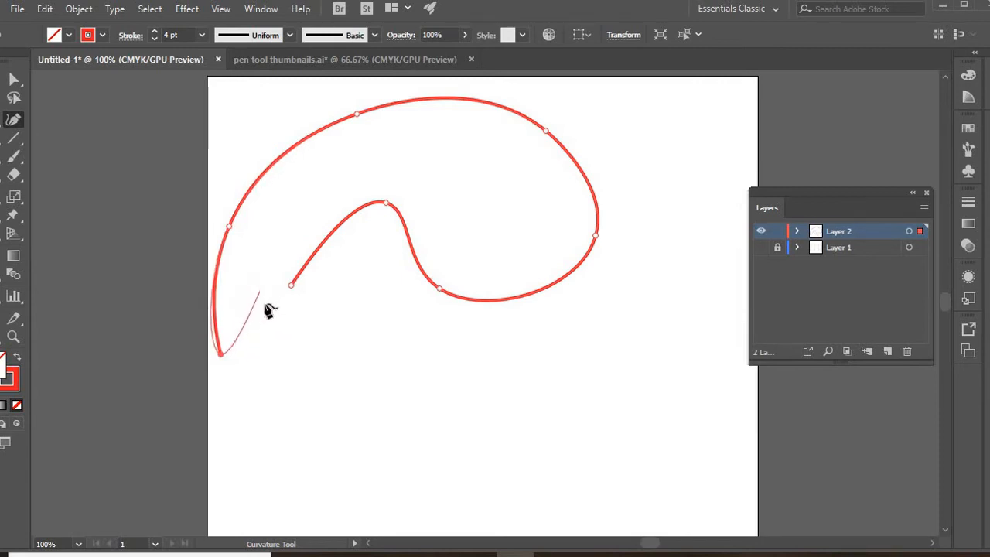
click(261, 303)
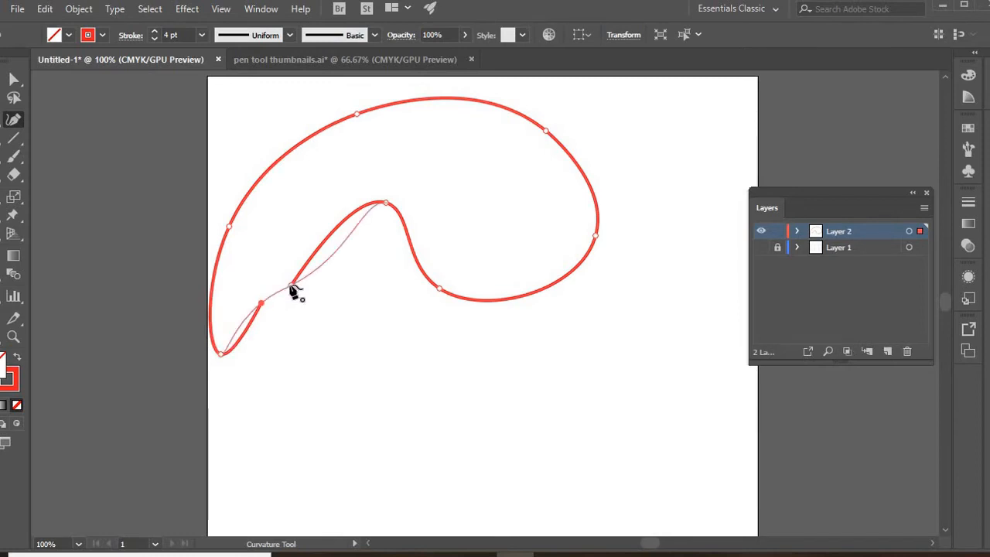
click(292, 285)
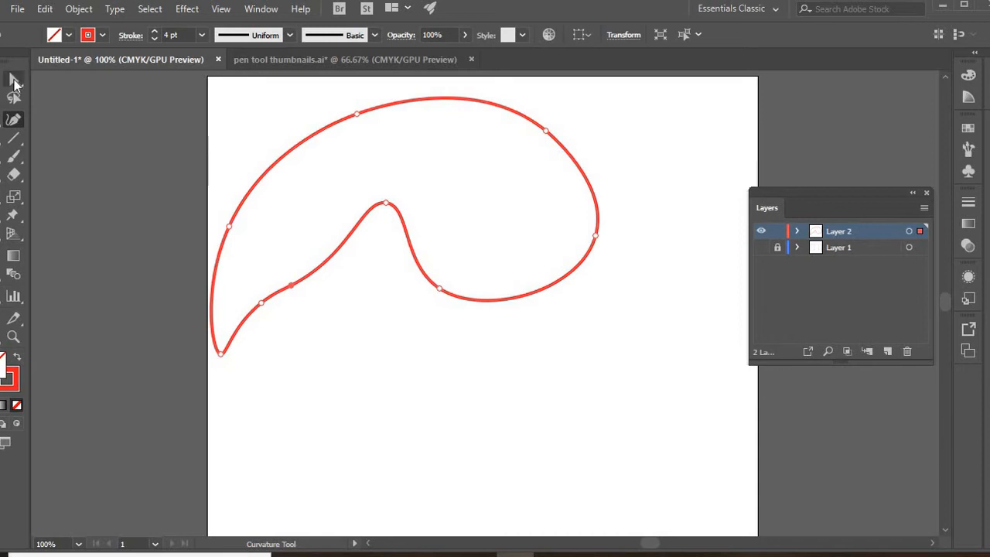
Step: Reshape the lower-left curve of the freeform shape by adjusting an anchor's direction handles with Direct Selection, and deselect the shape
click(14, 81)
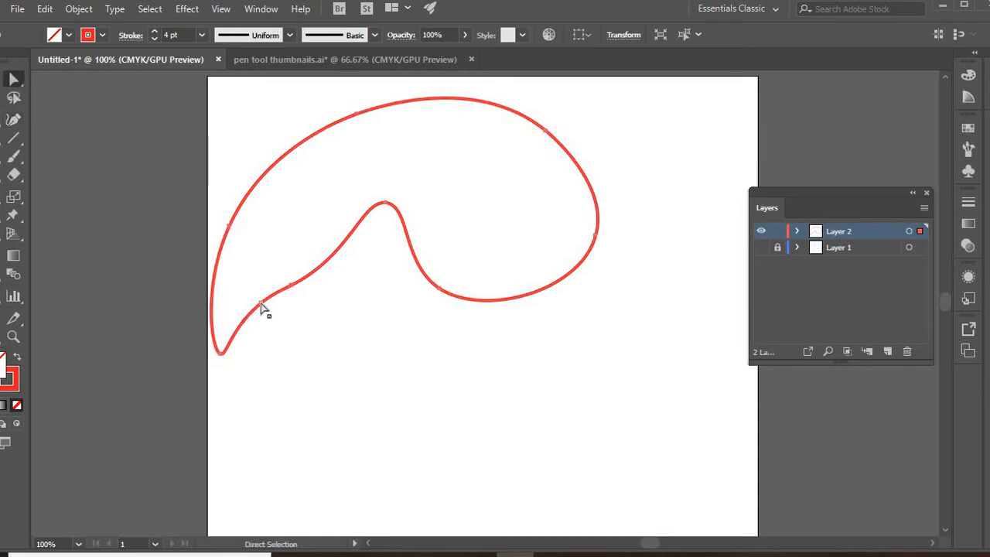
click(287, 290)
drag(293, 291, 352, 261)
drag(345, 303, 287, 292)
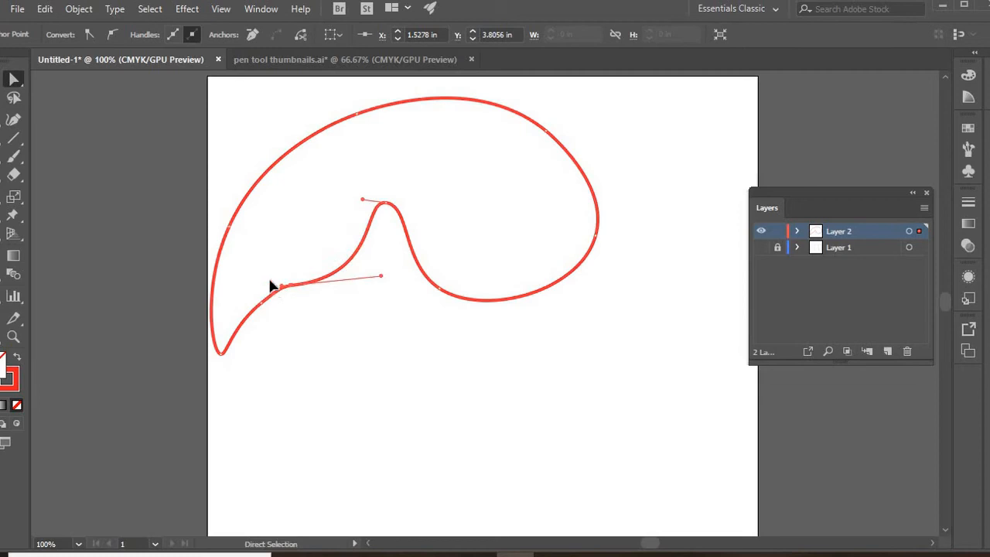
drag(219, 266, 247, 270)
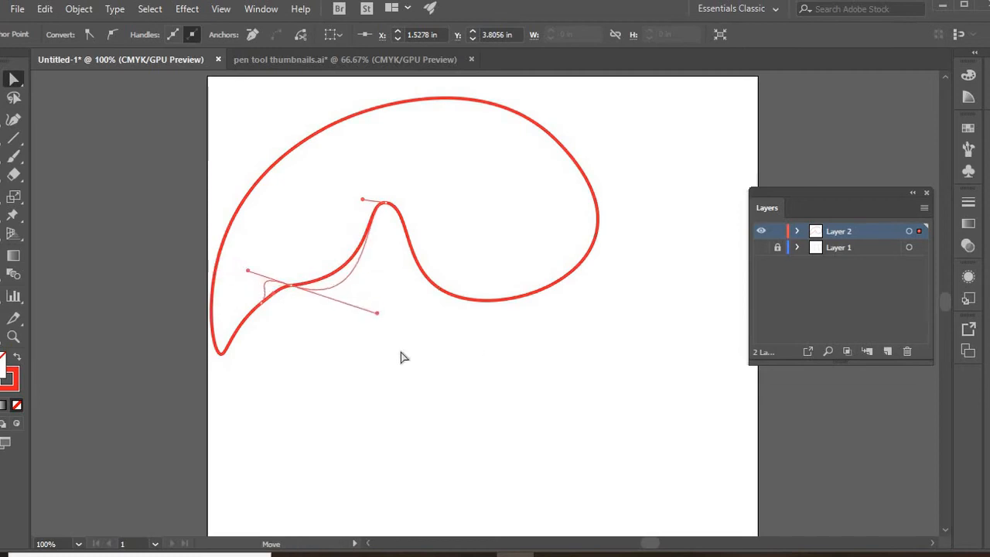
click(438, 362)
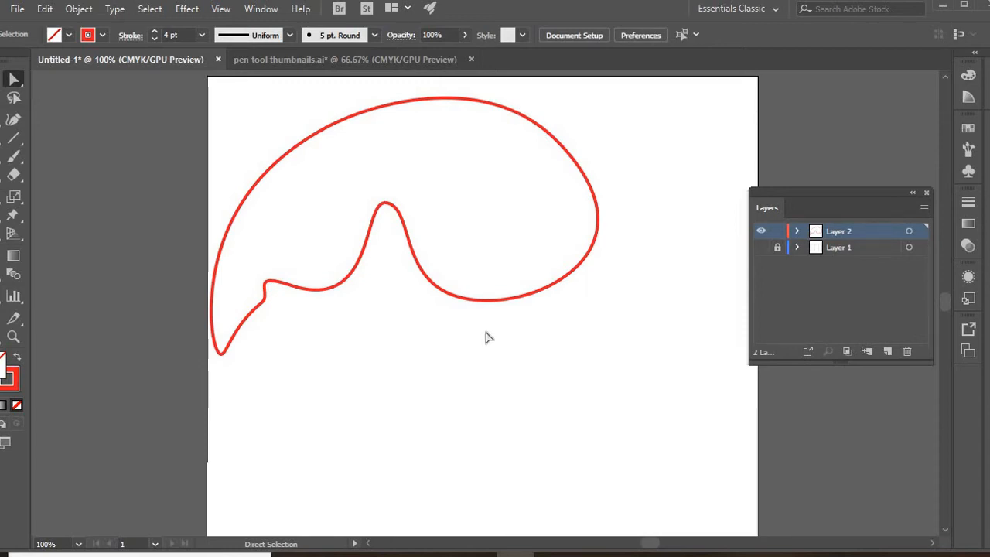
Step: Delete the freeform shape and make Layer 1 with the dashed templates visible
click(530, 295)
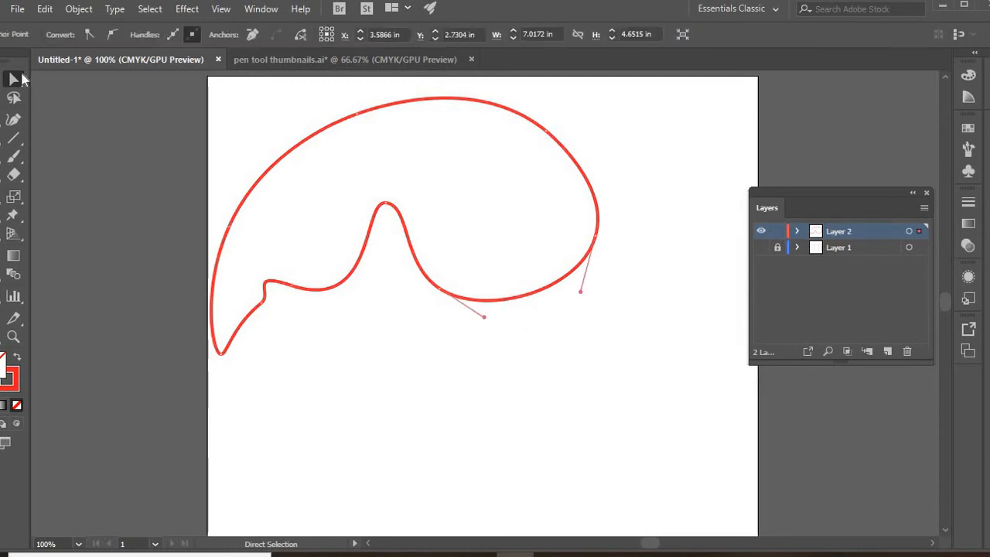
key(v)
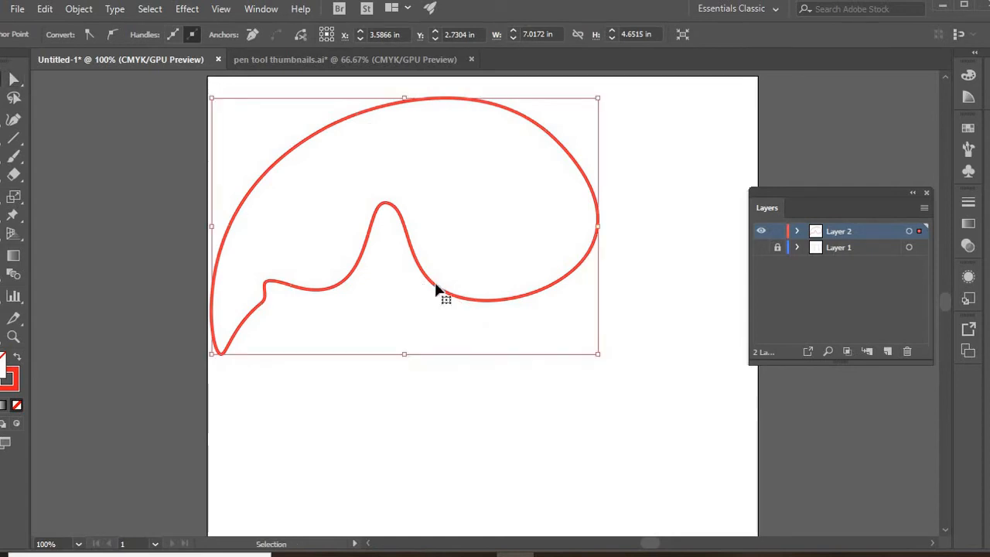
key(Delete)
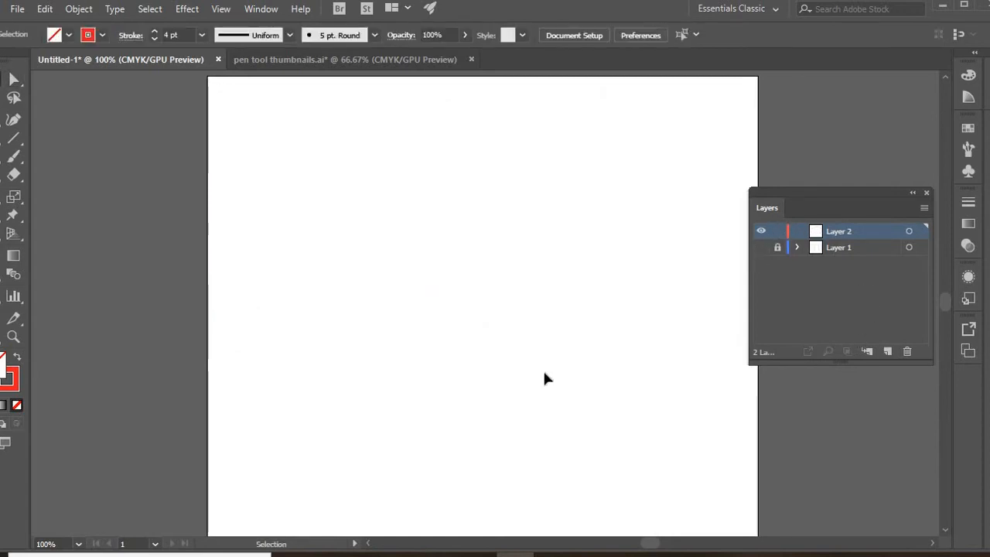
click(761, 247)
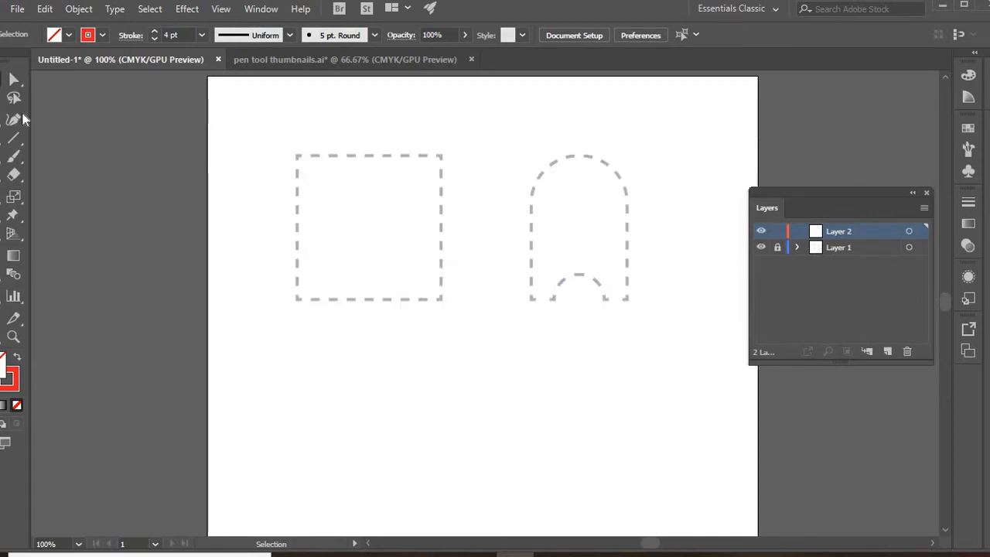
Step: Trace the dashed square as a closed practice path with corner points using the Curvature tool, and delete it
key(shift+grave)
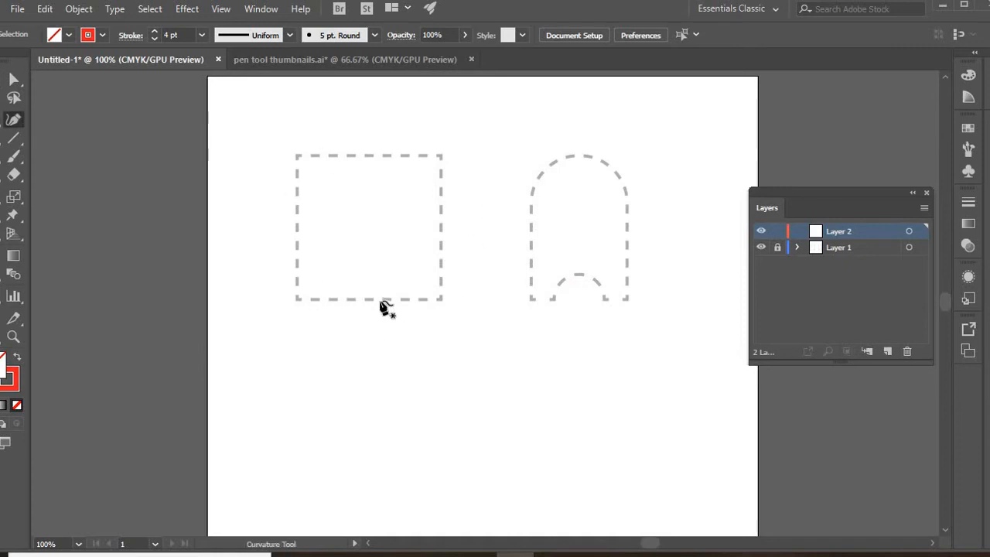
click(297, 298)
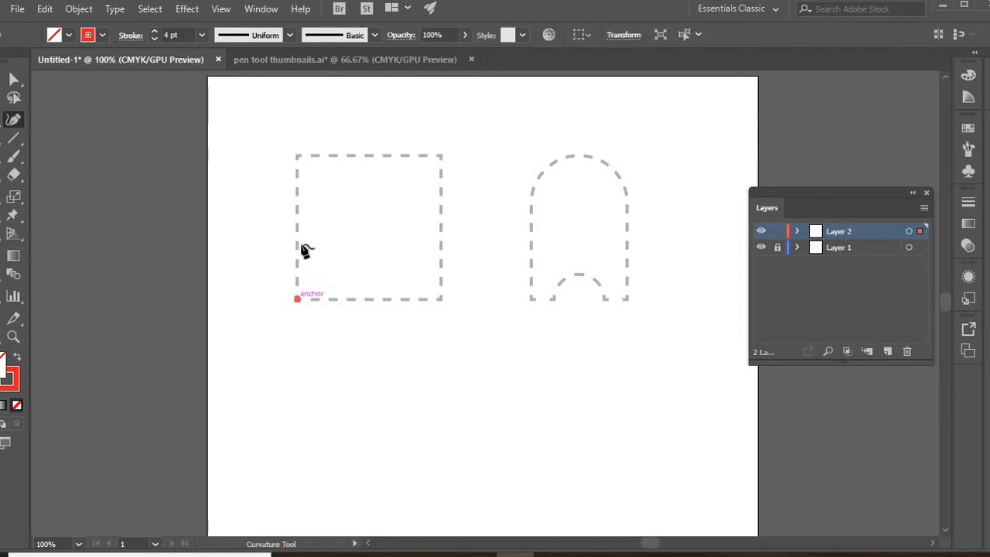
click(297, 155)
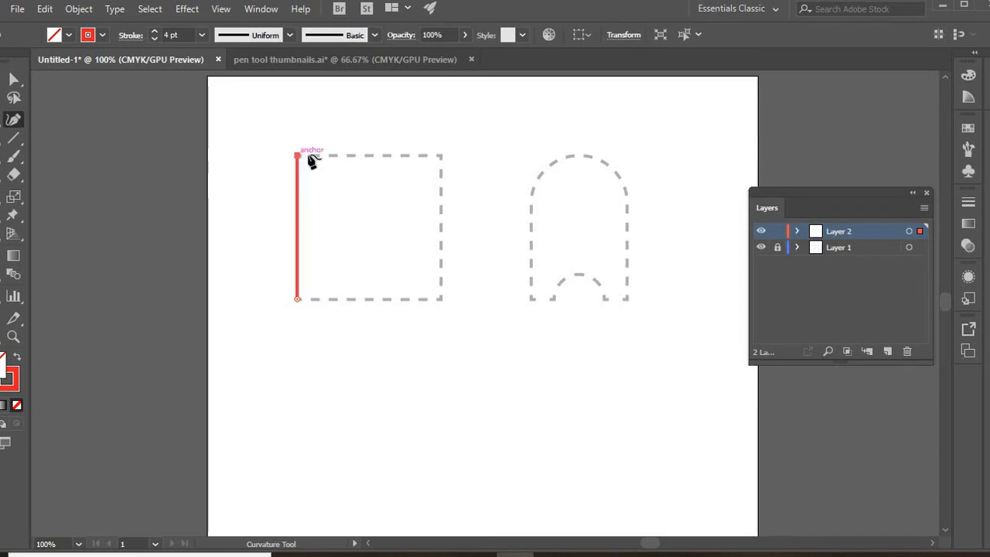
click(441, 156)
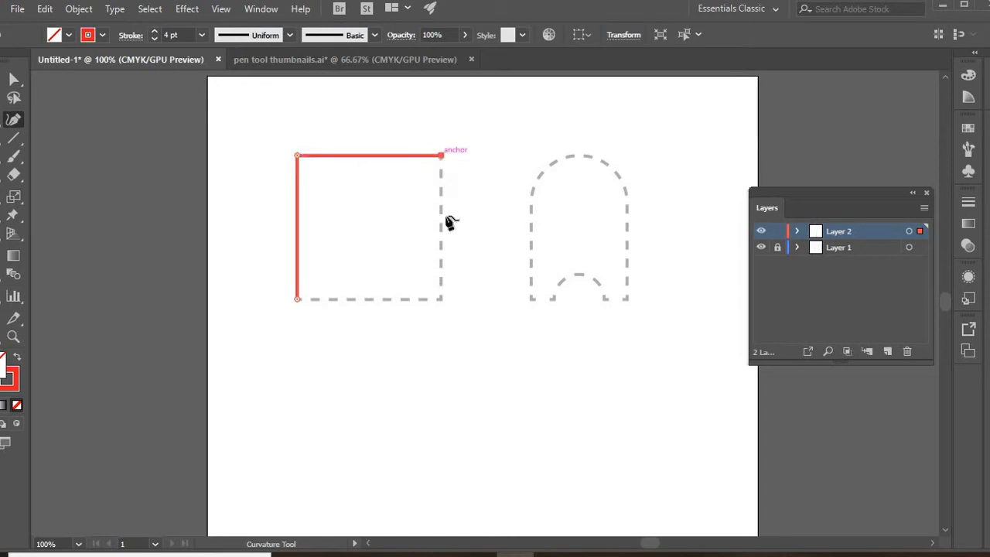
click(442, 300)
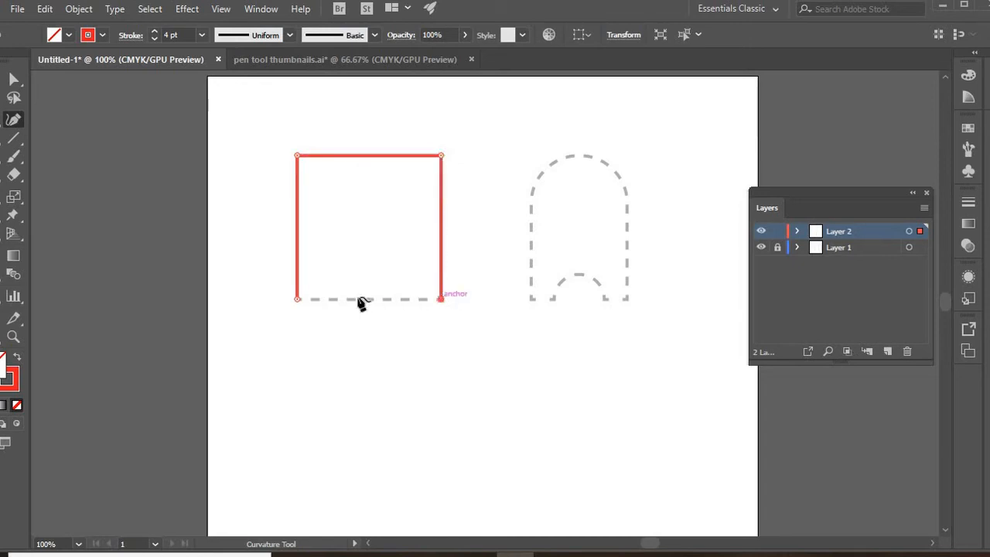
click(298, 300)
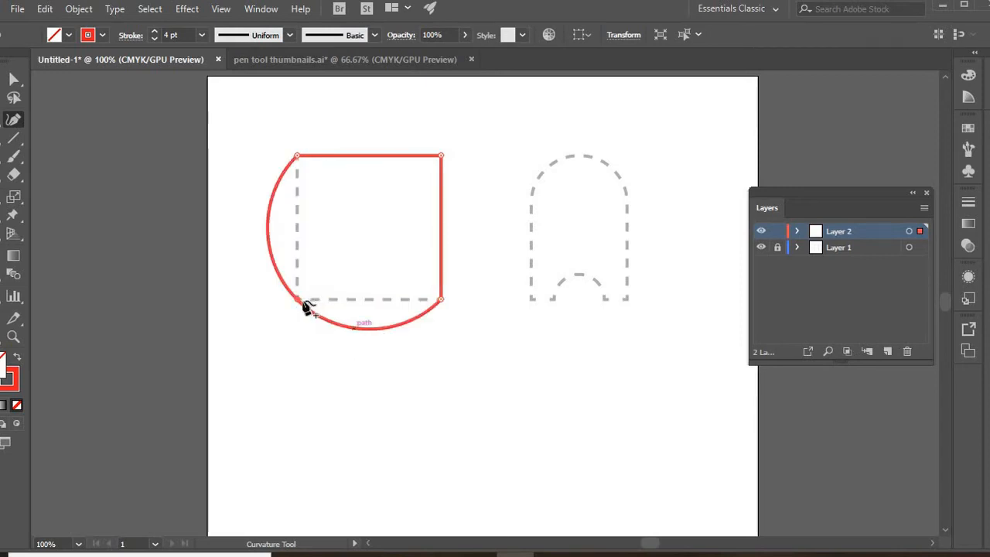
double_click(299, 299)
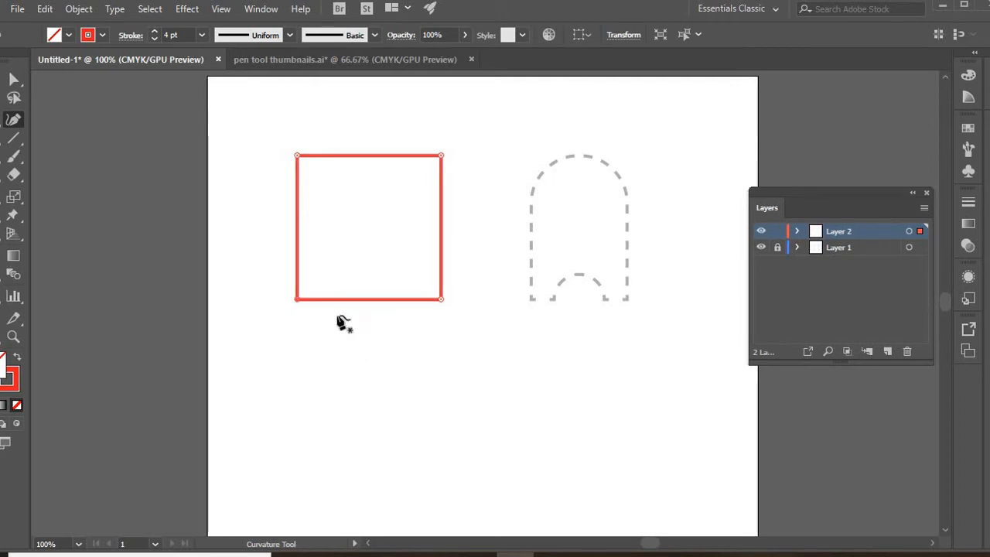
key(v)
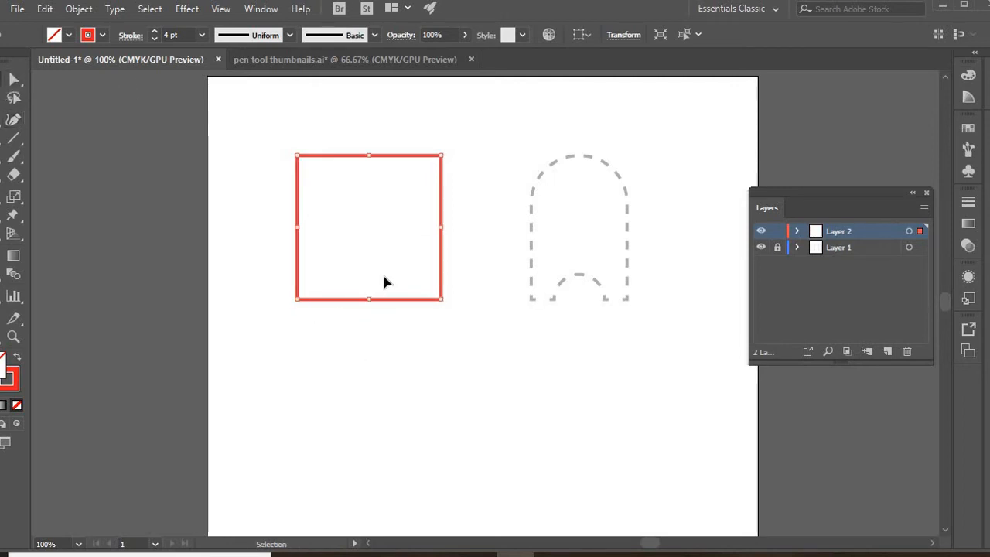
key(Delete)
Step: Trace the dashed square with the Curvature tool as a closed path of four corner points and deselect it
key(shift+grave)
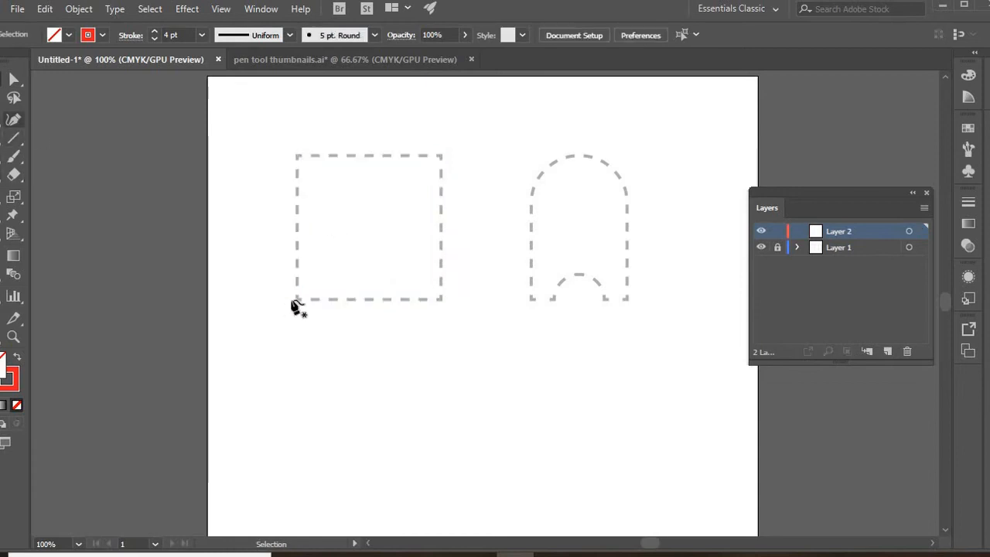
click(298, 157)
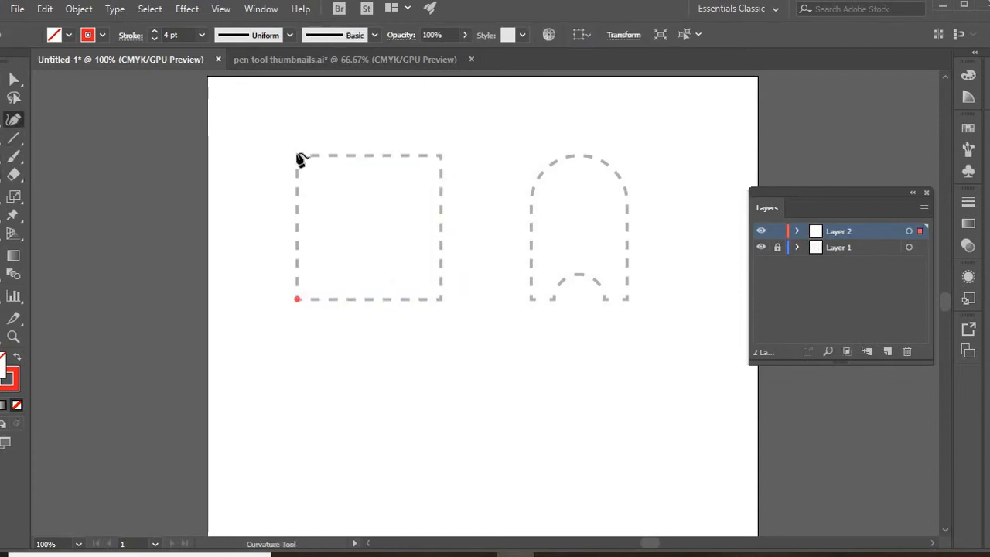
click(297, 156)
click(441, 155)
click(441, 299)
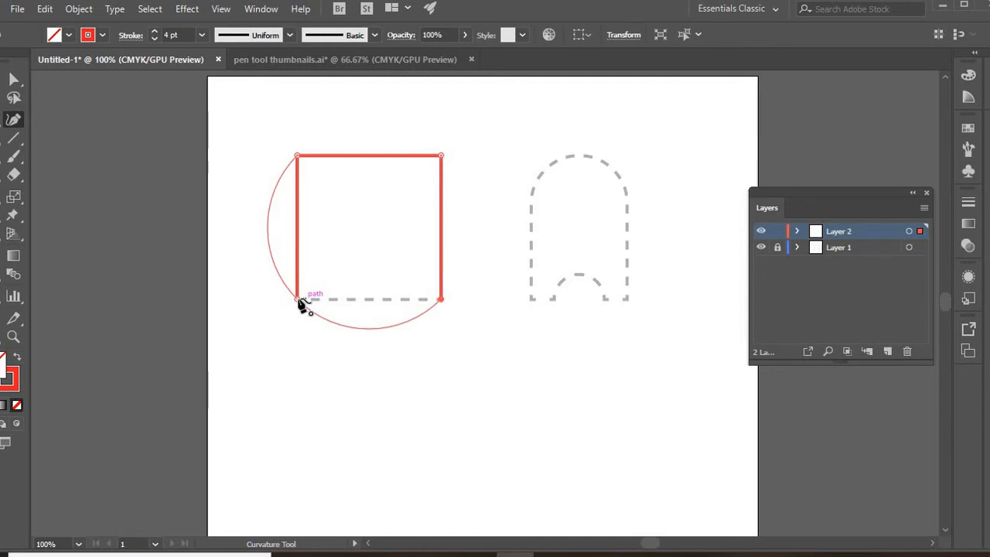
double_click(298, 299)
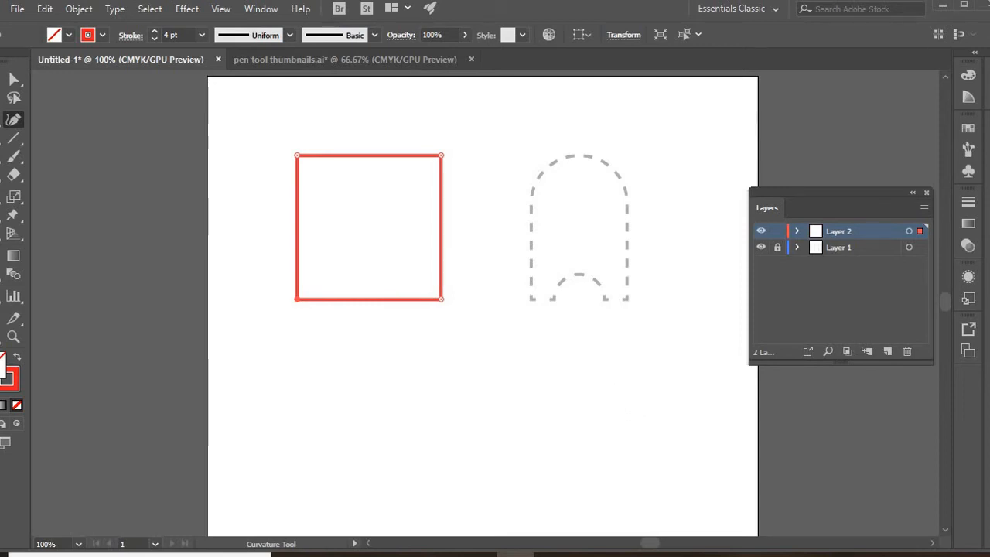
key(ctrl+shift+a)
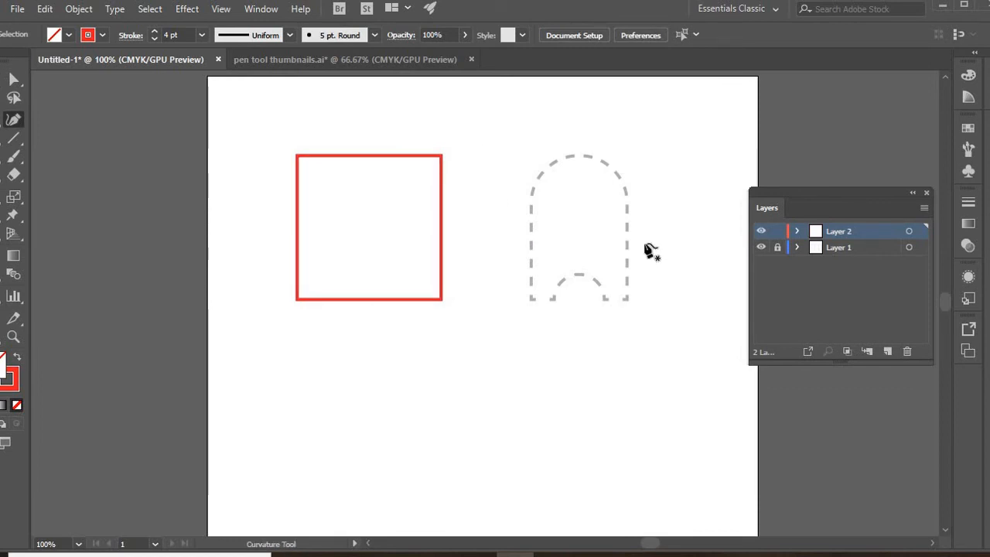
Step: Trace the arched template's straight left side, rounded top and straight right side, with corner points where the sides meet the arch
click(530, 299)
click(531, 196)
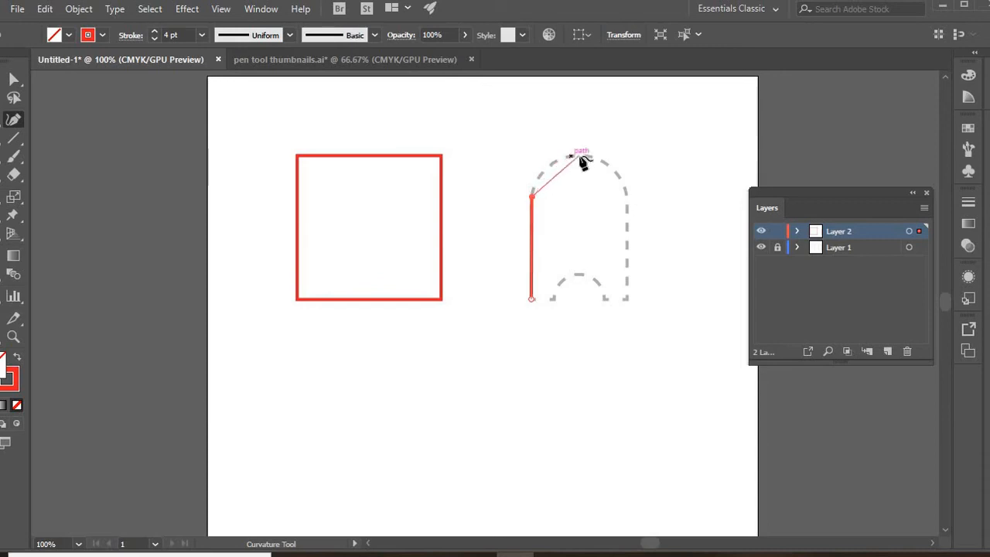
click(621, 179)
click(628, 199)
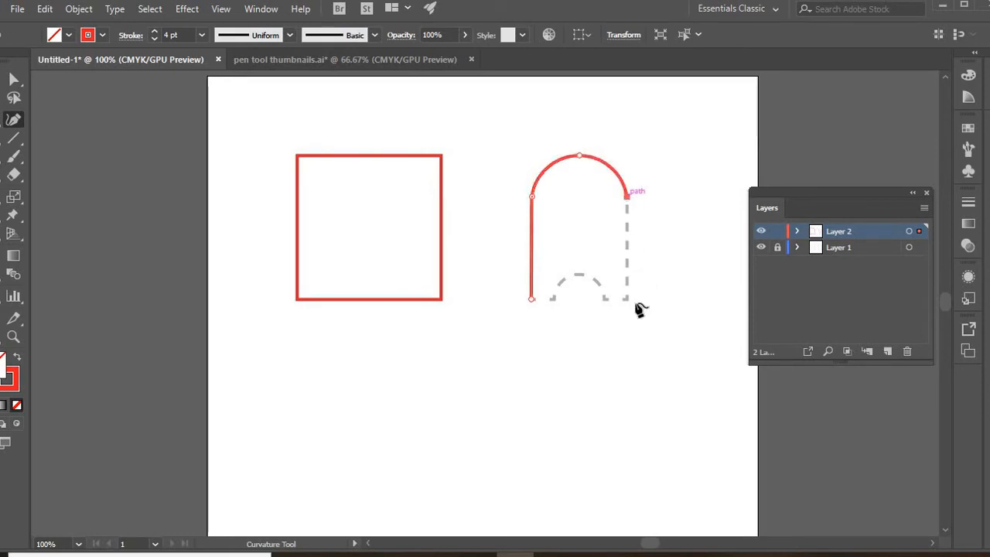
double_click(627, 197)
click(627, 299)
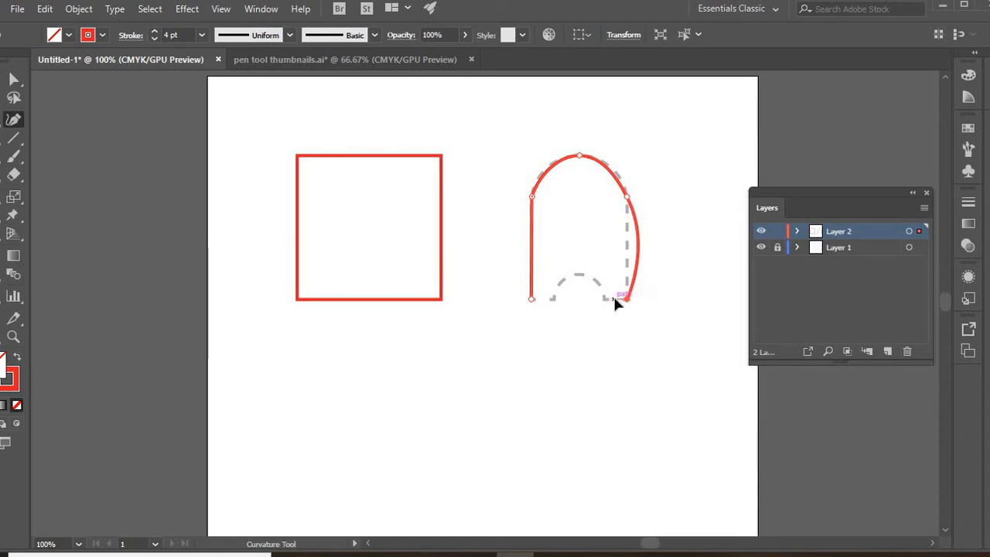
key(ctrl+z)
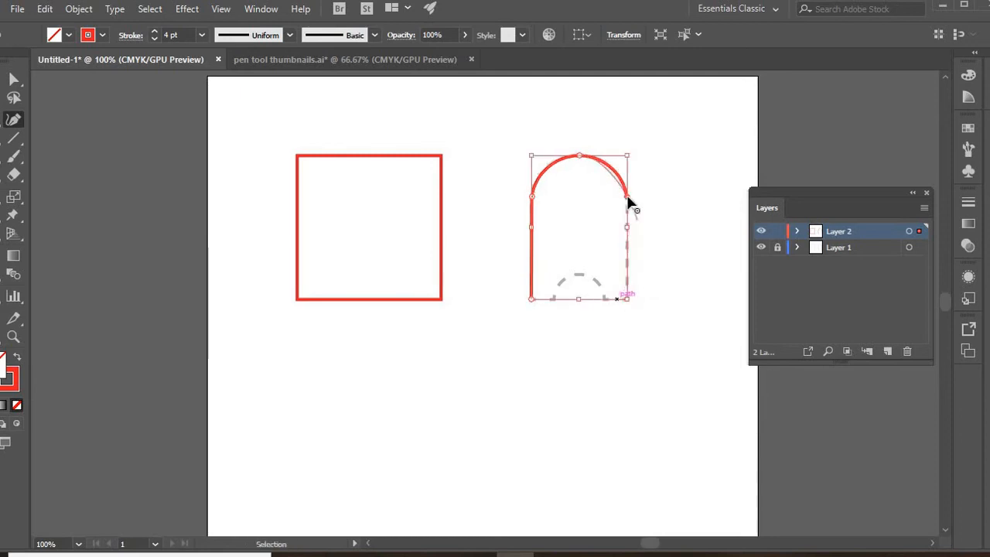
click(626, 300)
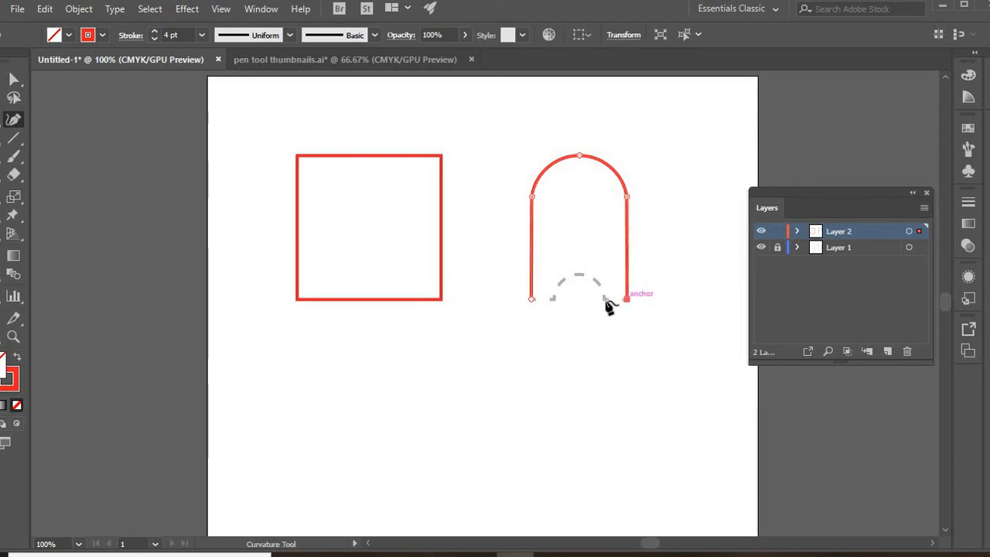
Step: Trace the arched template's bottom edge with its semicircular notch and close the path at the lower-left corner
click(604, 299)
click(580, 276)
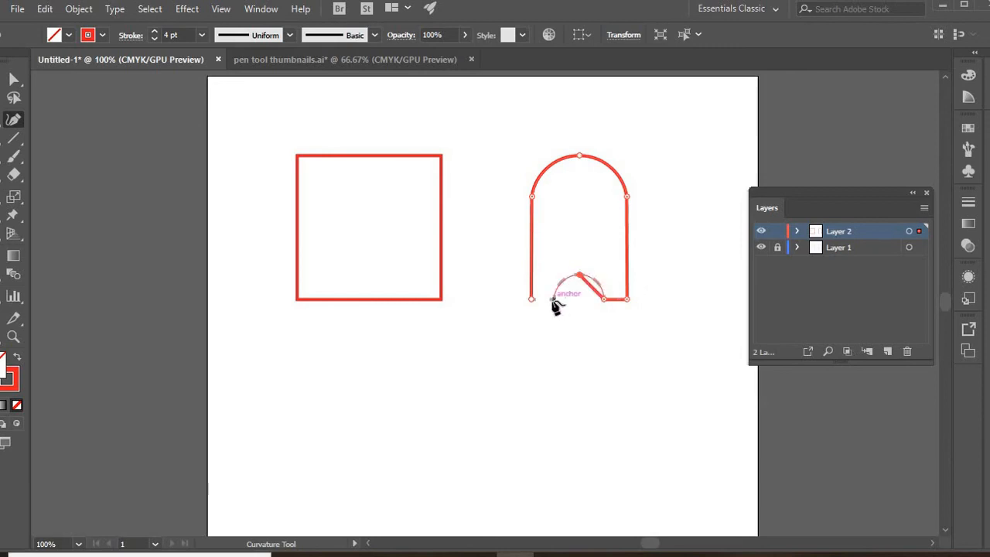
click(554, 302)
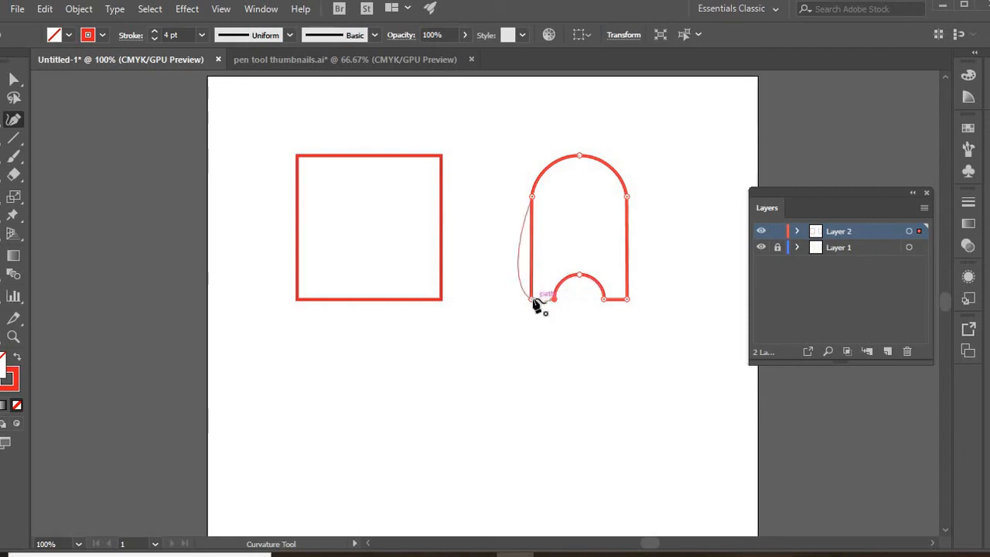
click(533, 300)
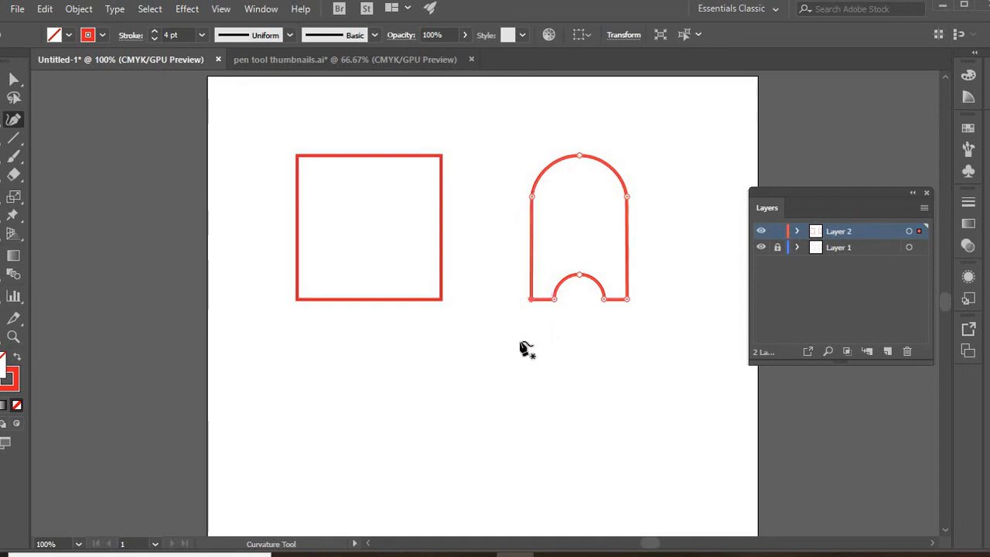